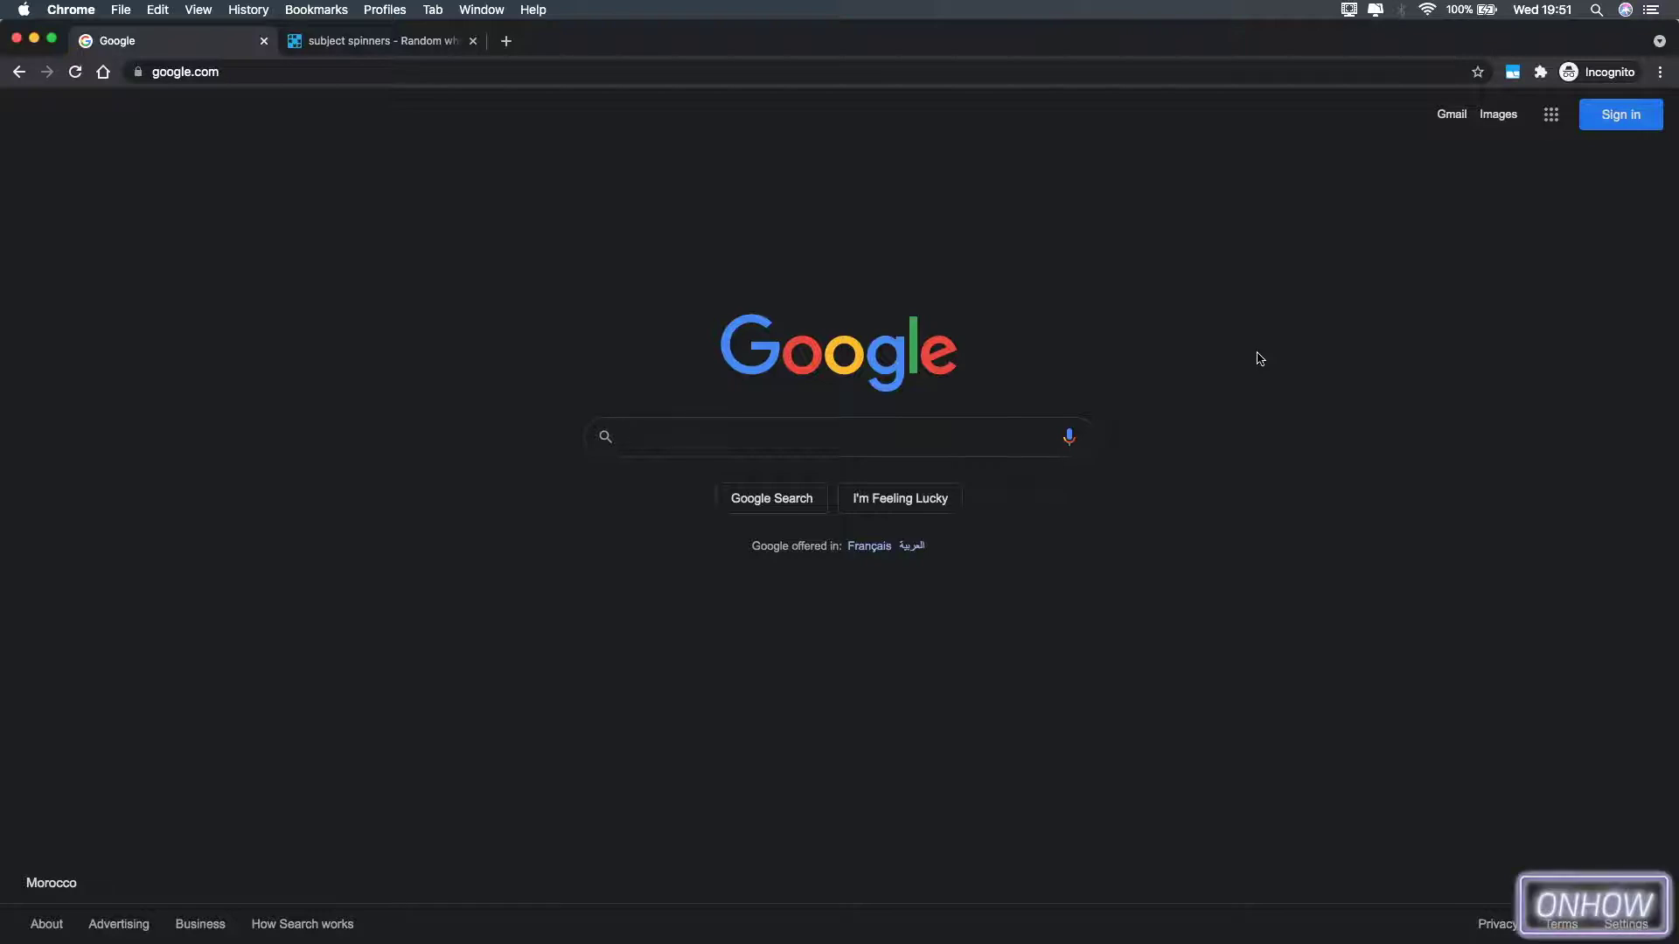
- Start the Wordwall subject spinner wheel and spin it so it lands on Space travel
click(380, 40)
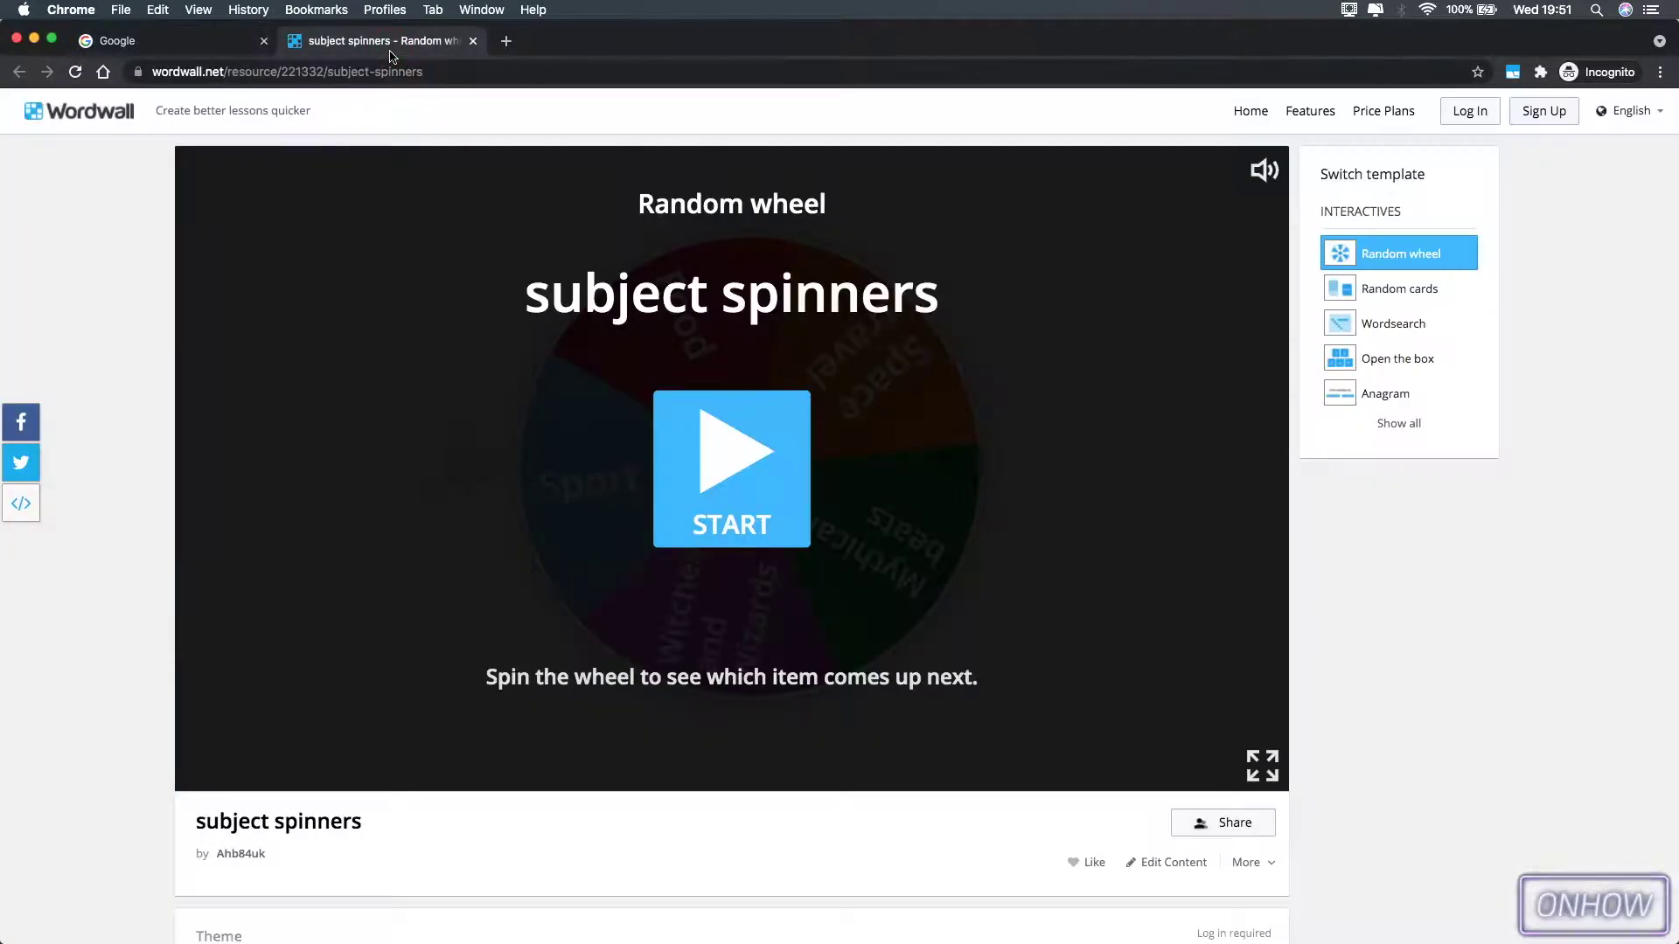
click(755, 468)
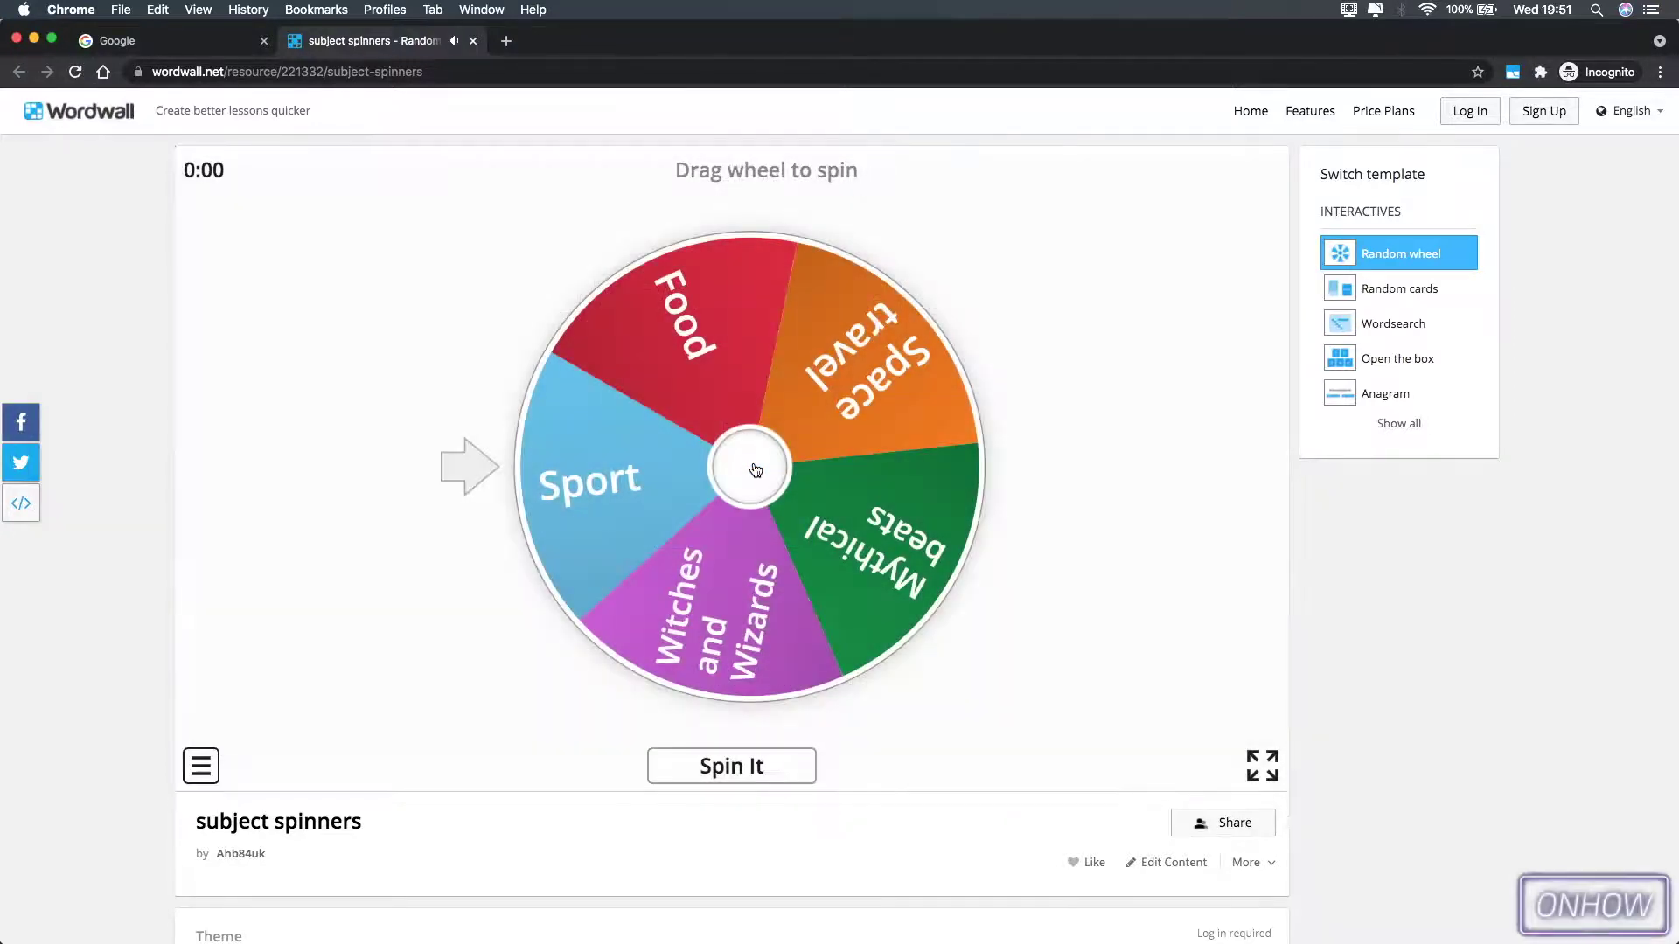
click(730, 766)
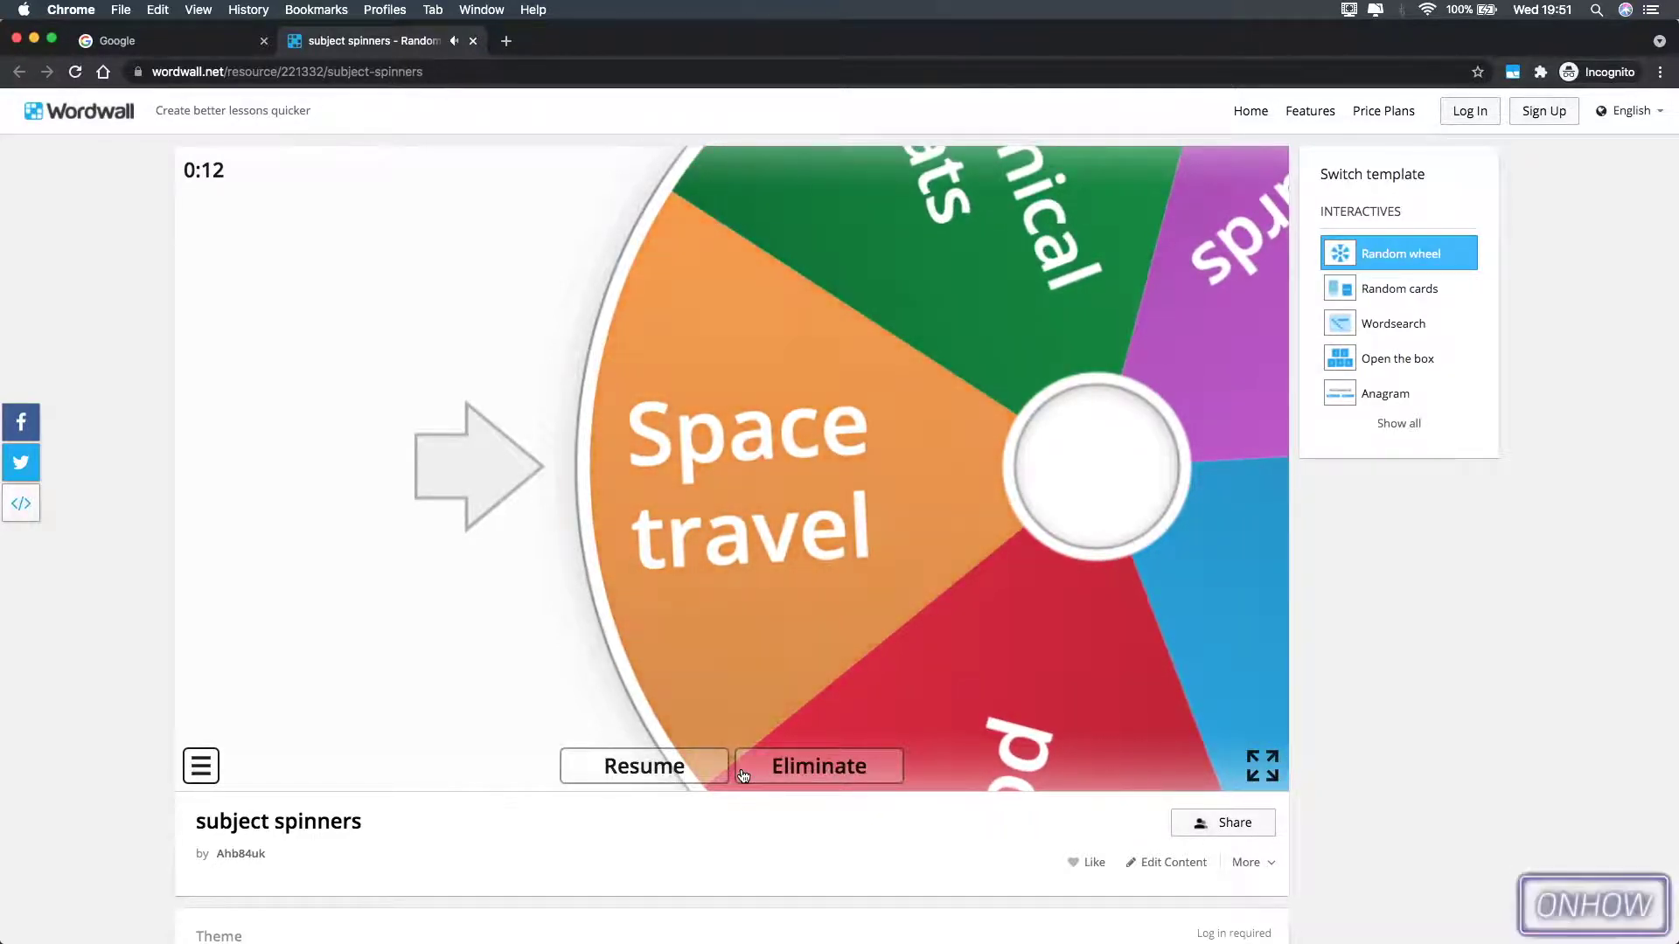
- Close Wordwall, search 'best places in thailand', and open Culture Trip's '20 Best Destinations in Thailand' in a new tab
click(473, 41)
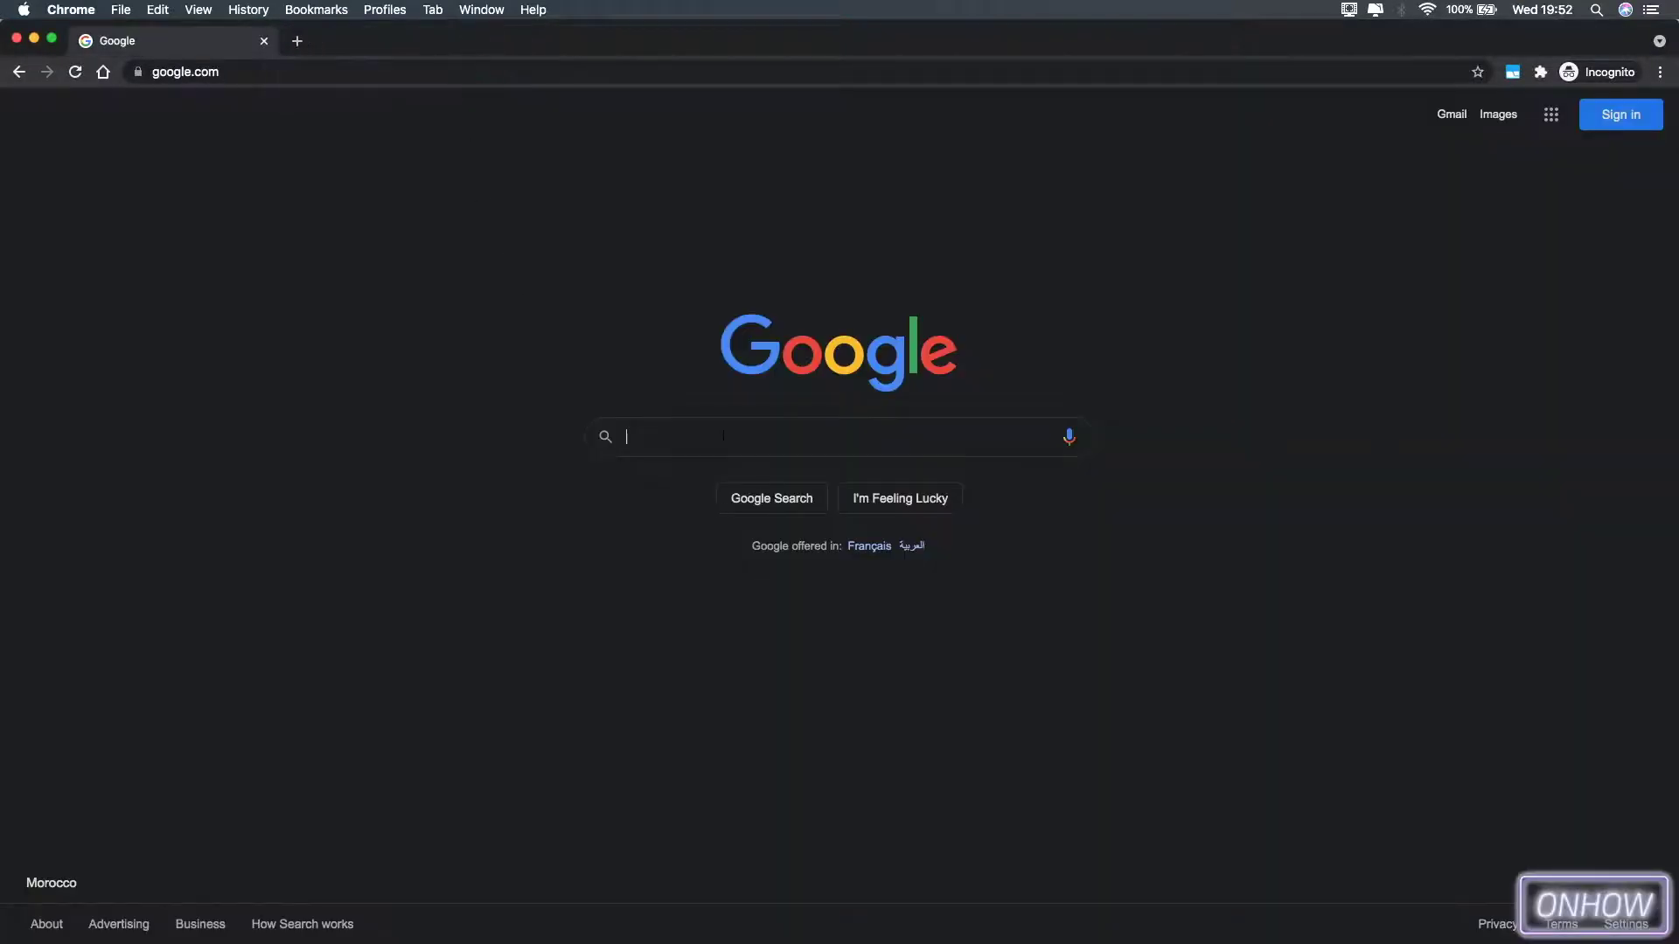
text(best)
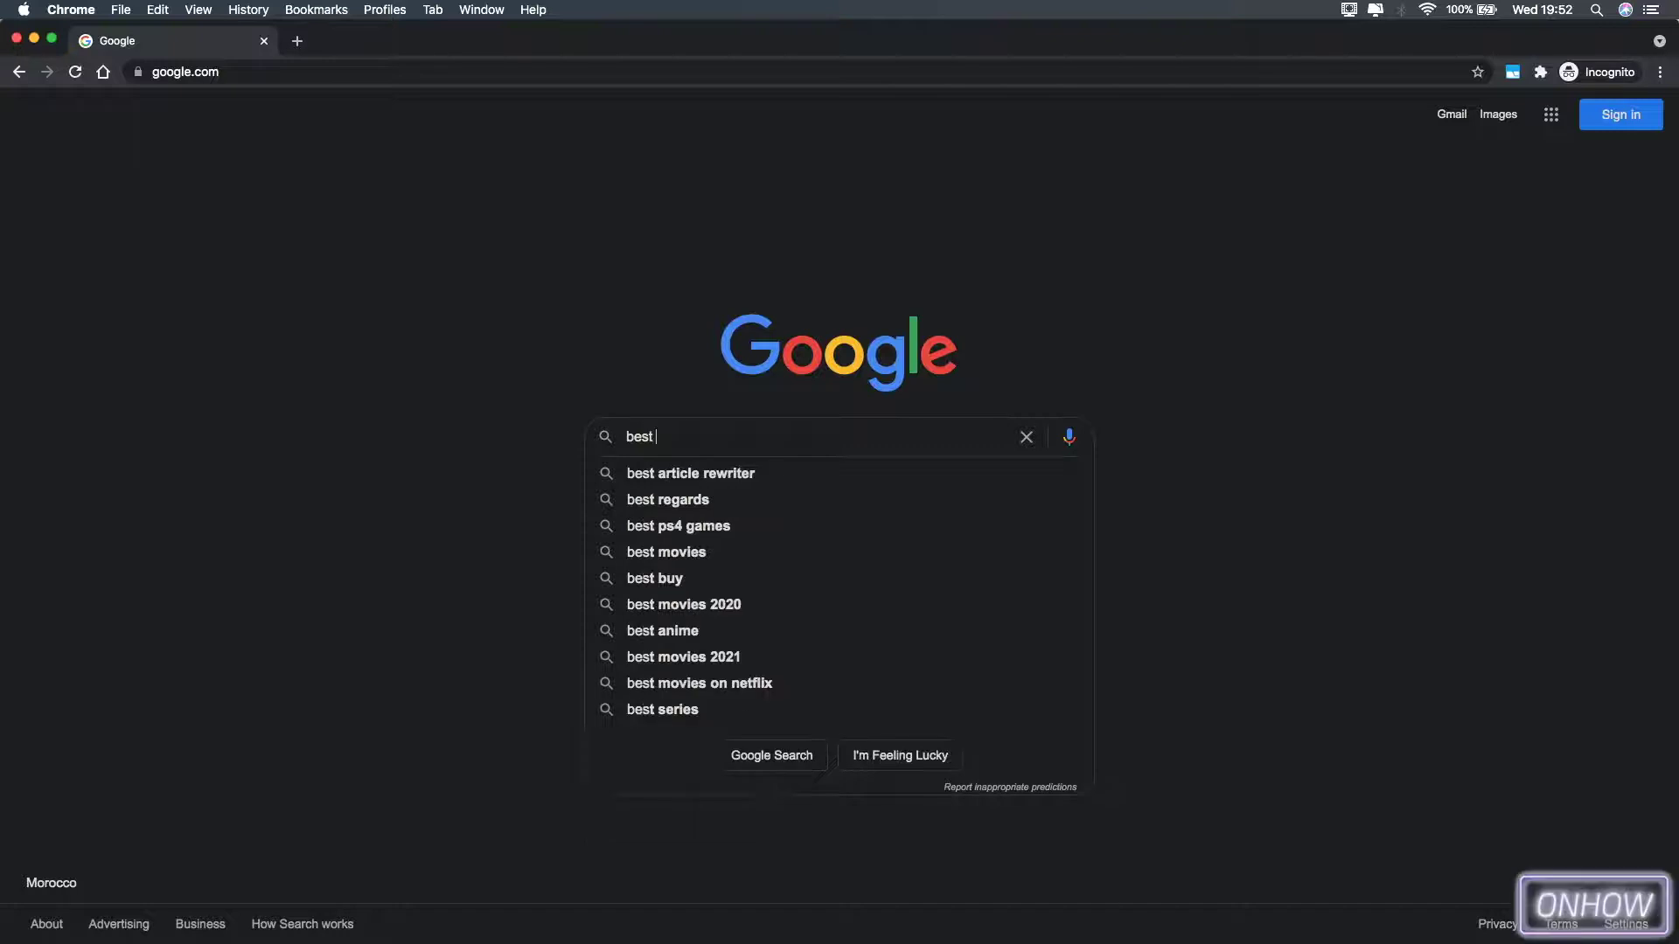
text( places in thail)
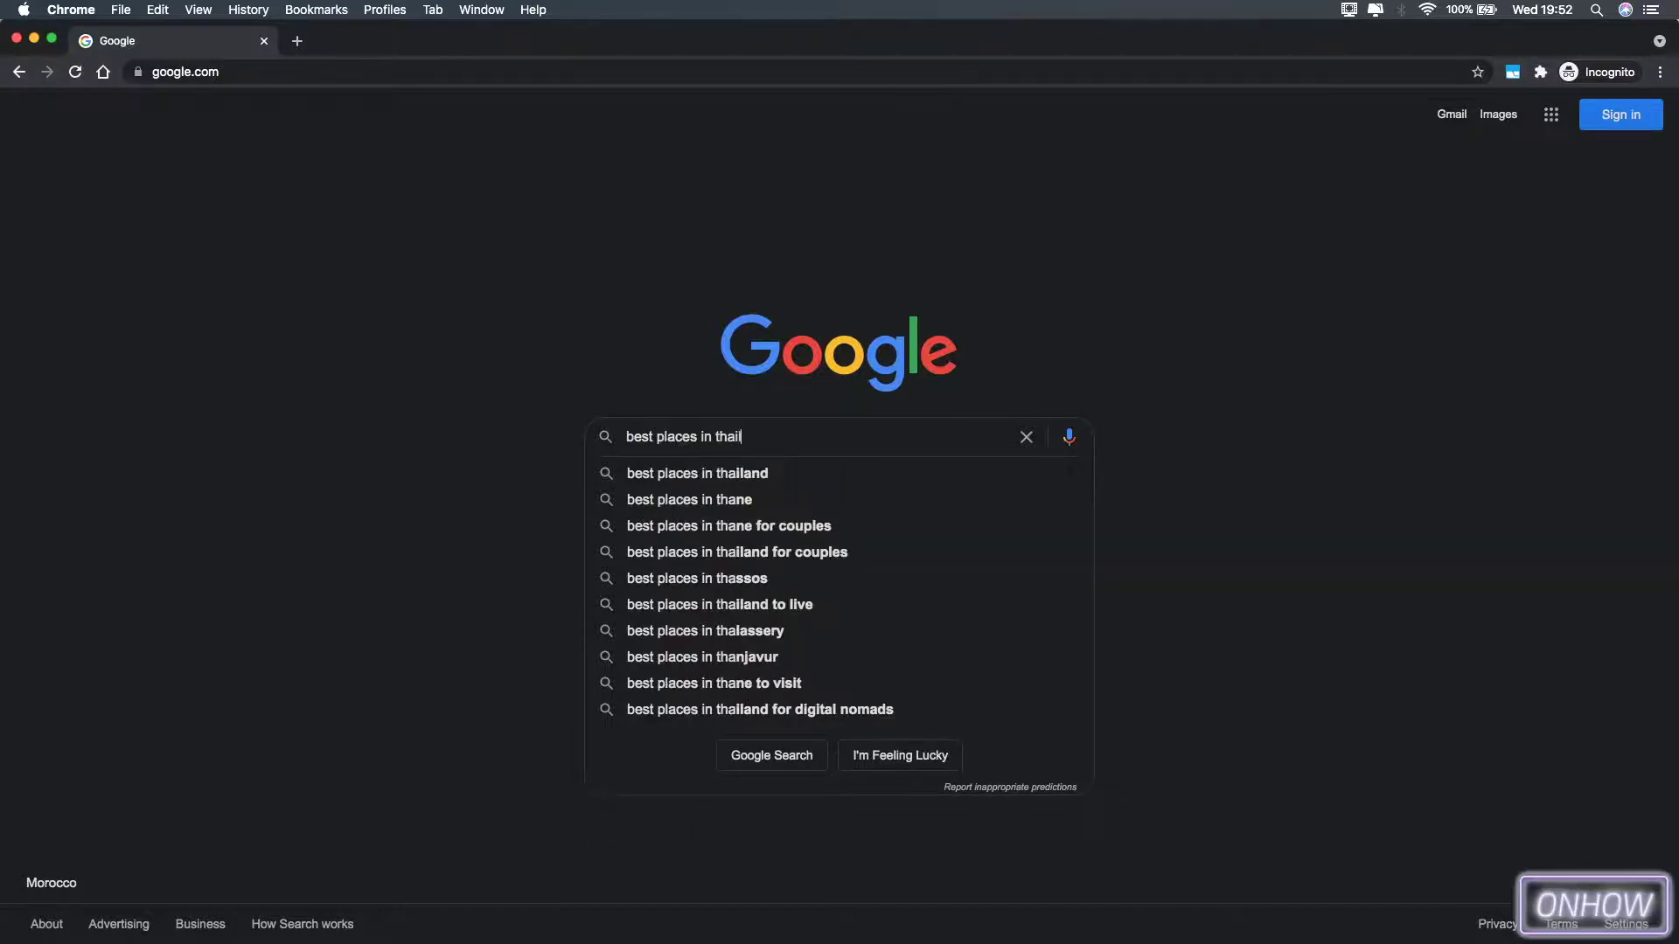
text(and)
key(Return)
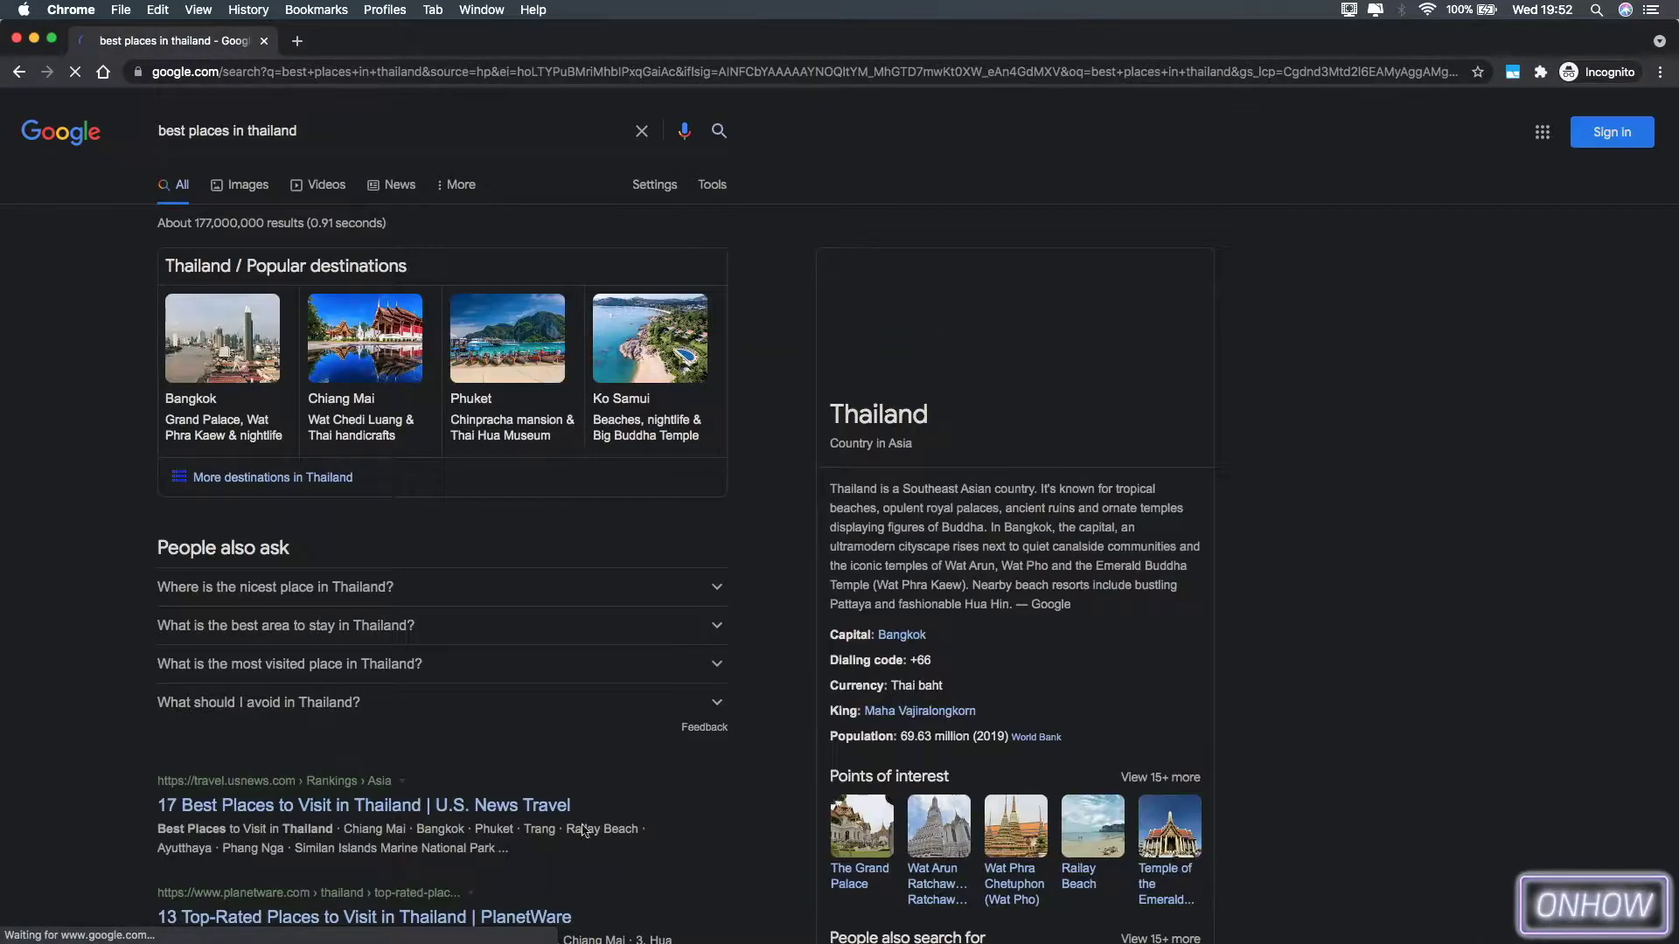
scroll(584, 829, down, 5)
right_click(289, 595)
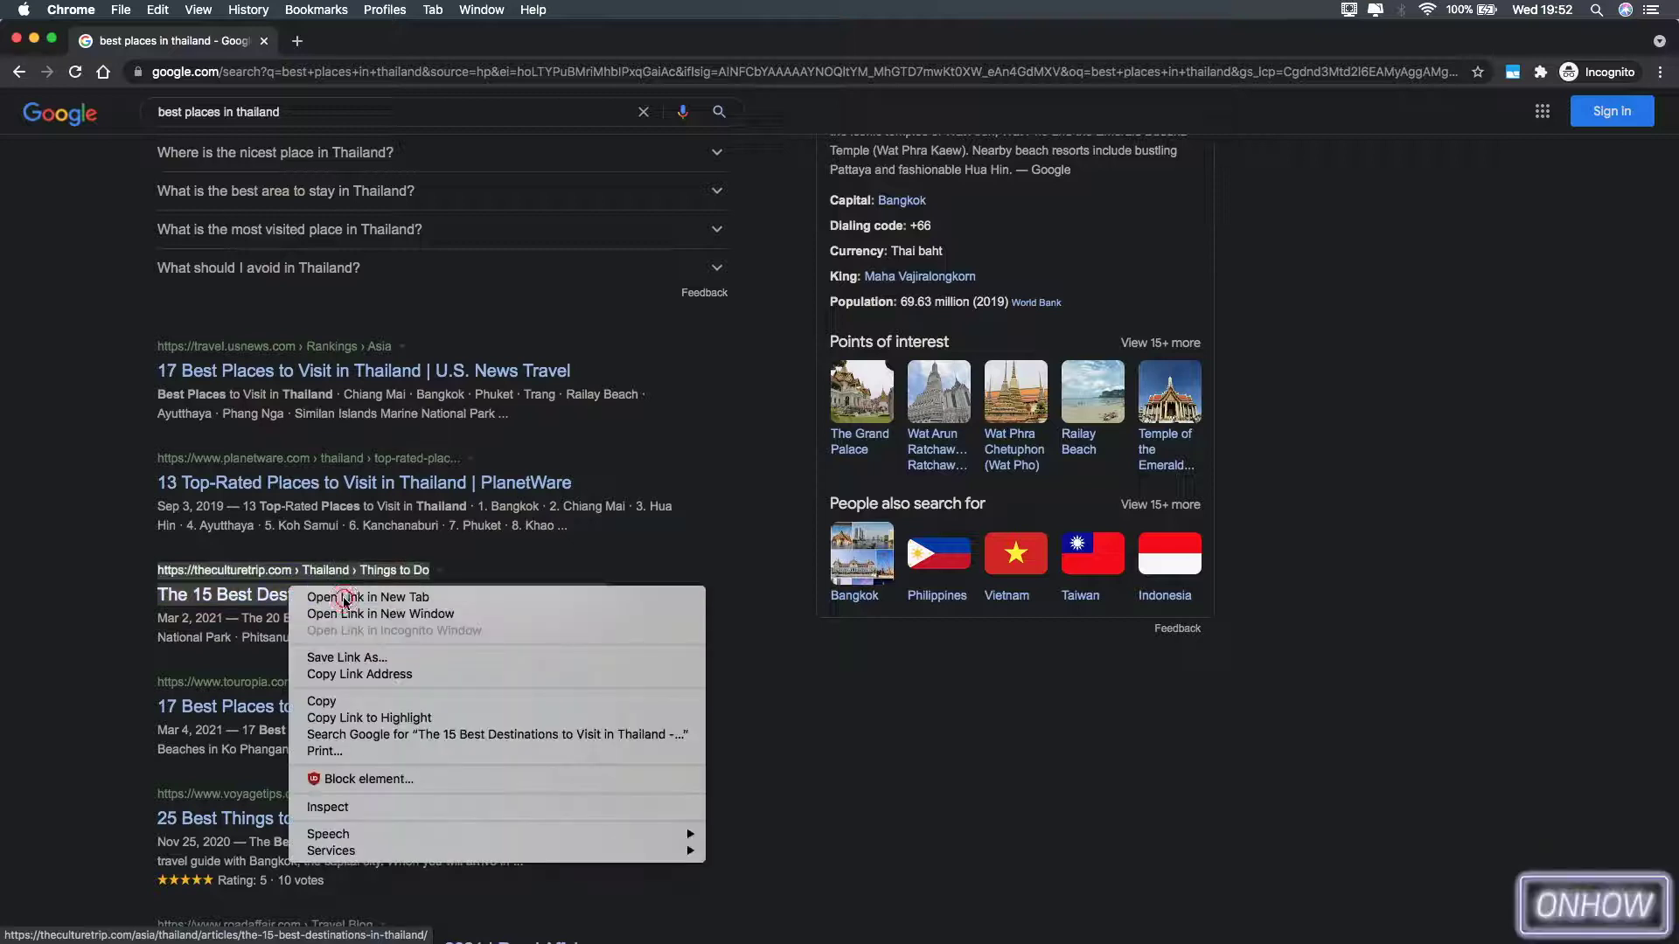
click(344, 599)
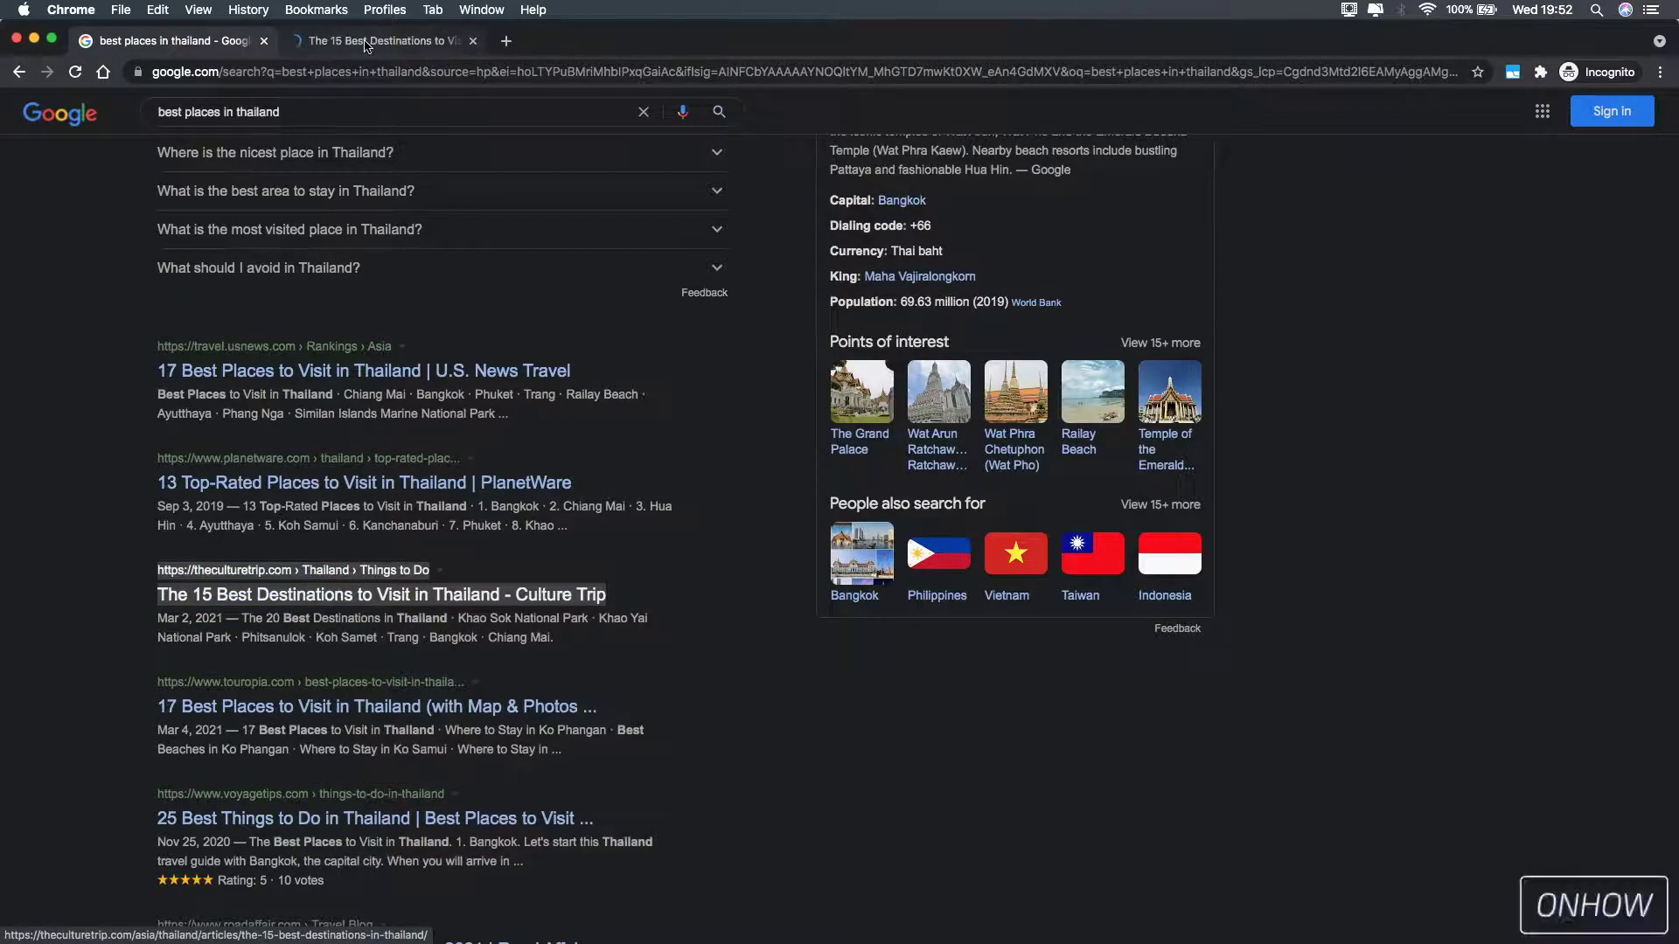
click(365, 41)
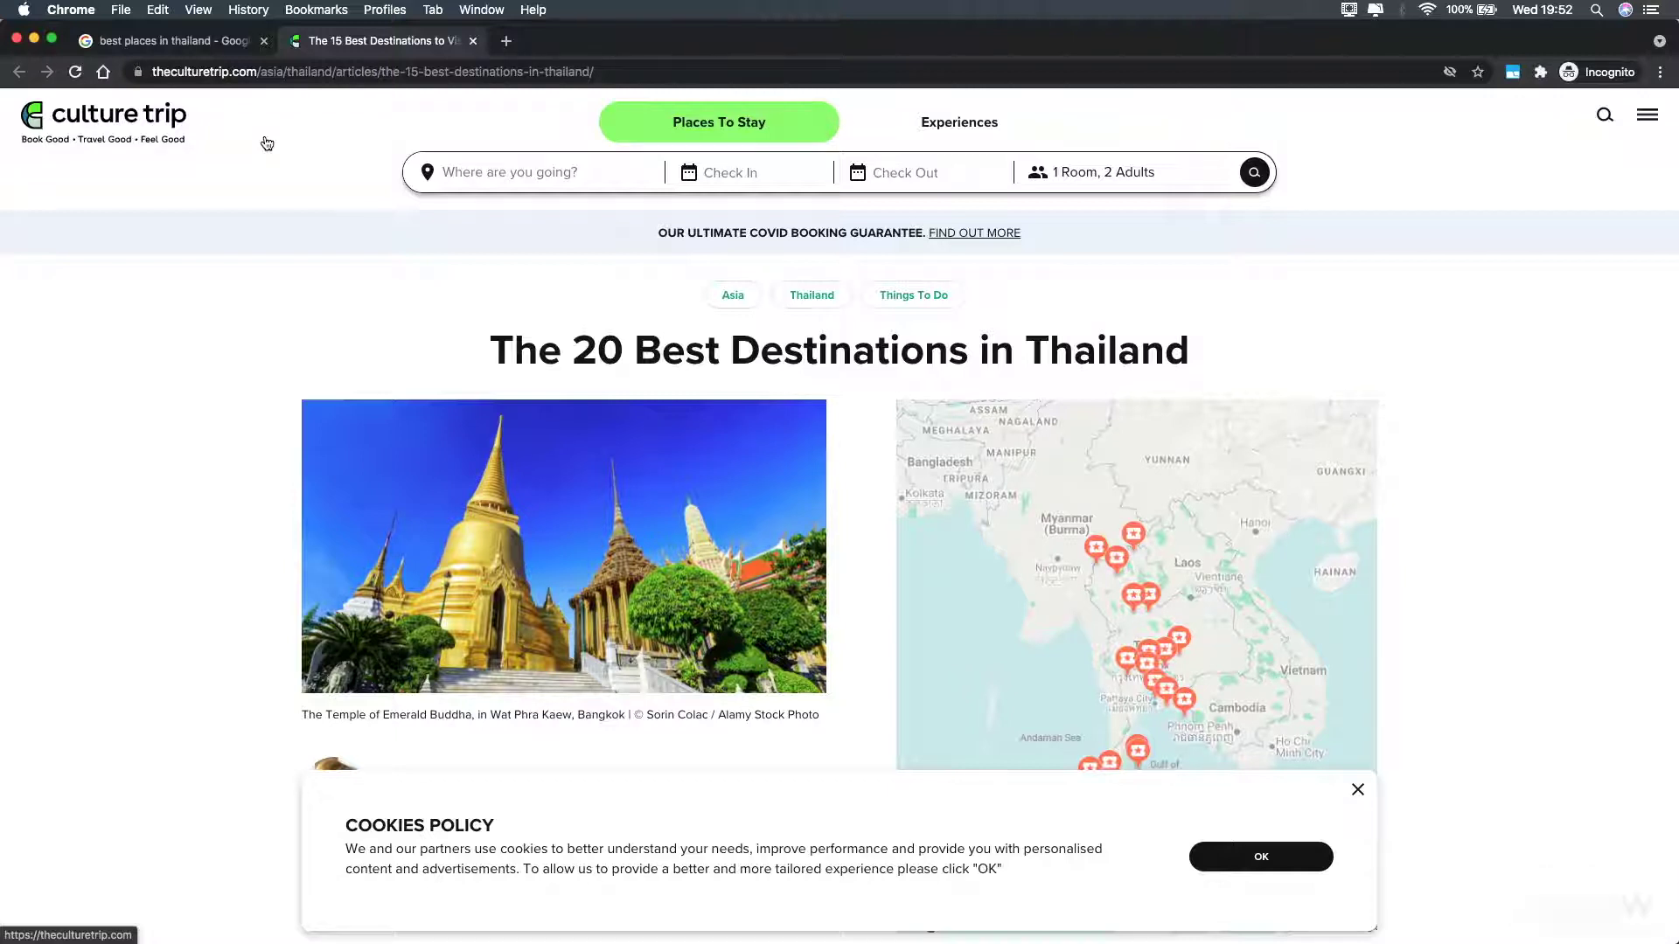
- Back on the results, replace the query with site:theculturetrip.com, giving about 111,000 results
click(184, 41)
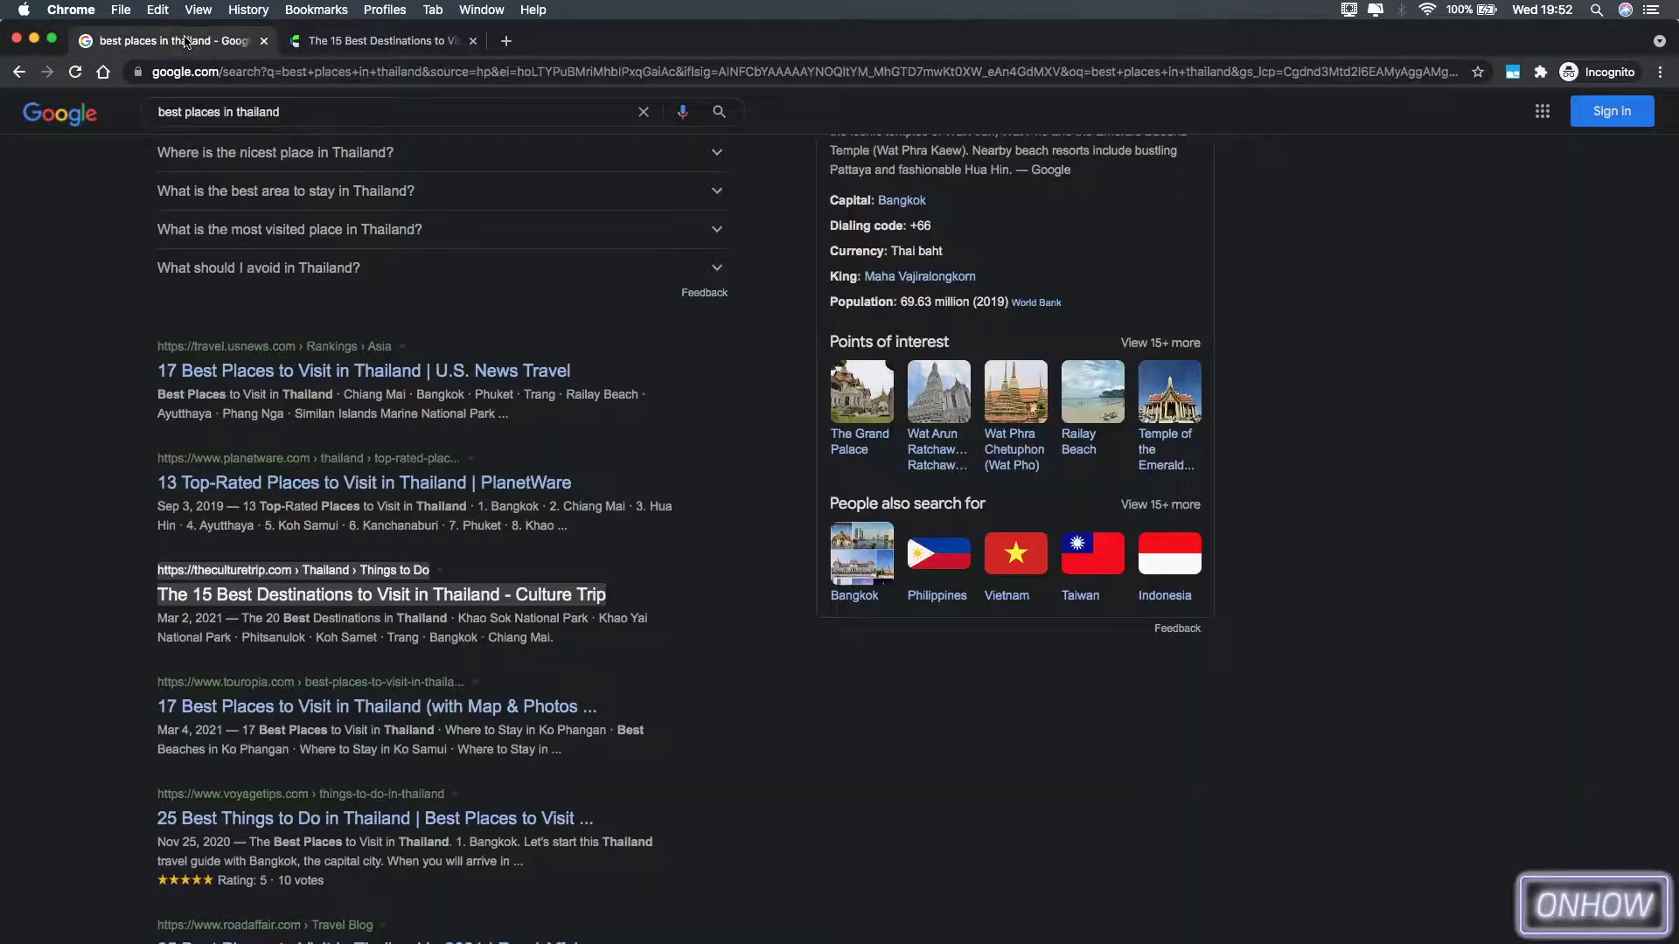
click(395, 112)
key(super+a)
text(s)
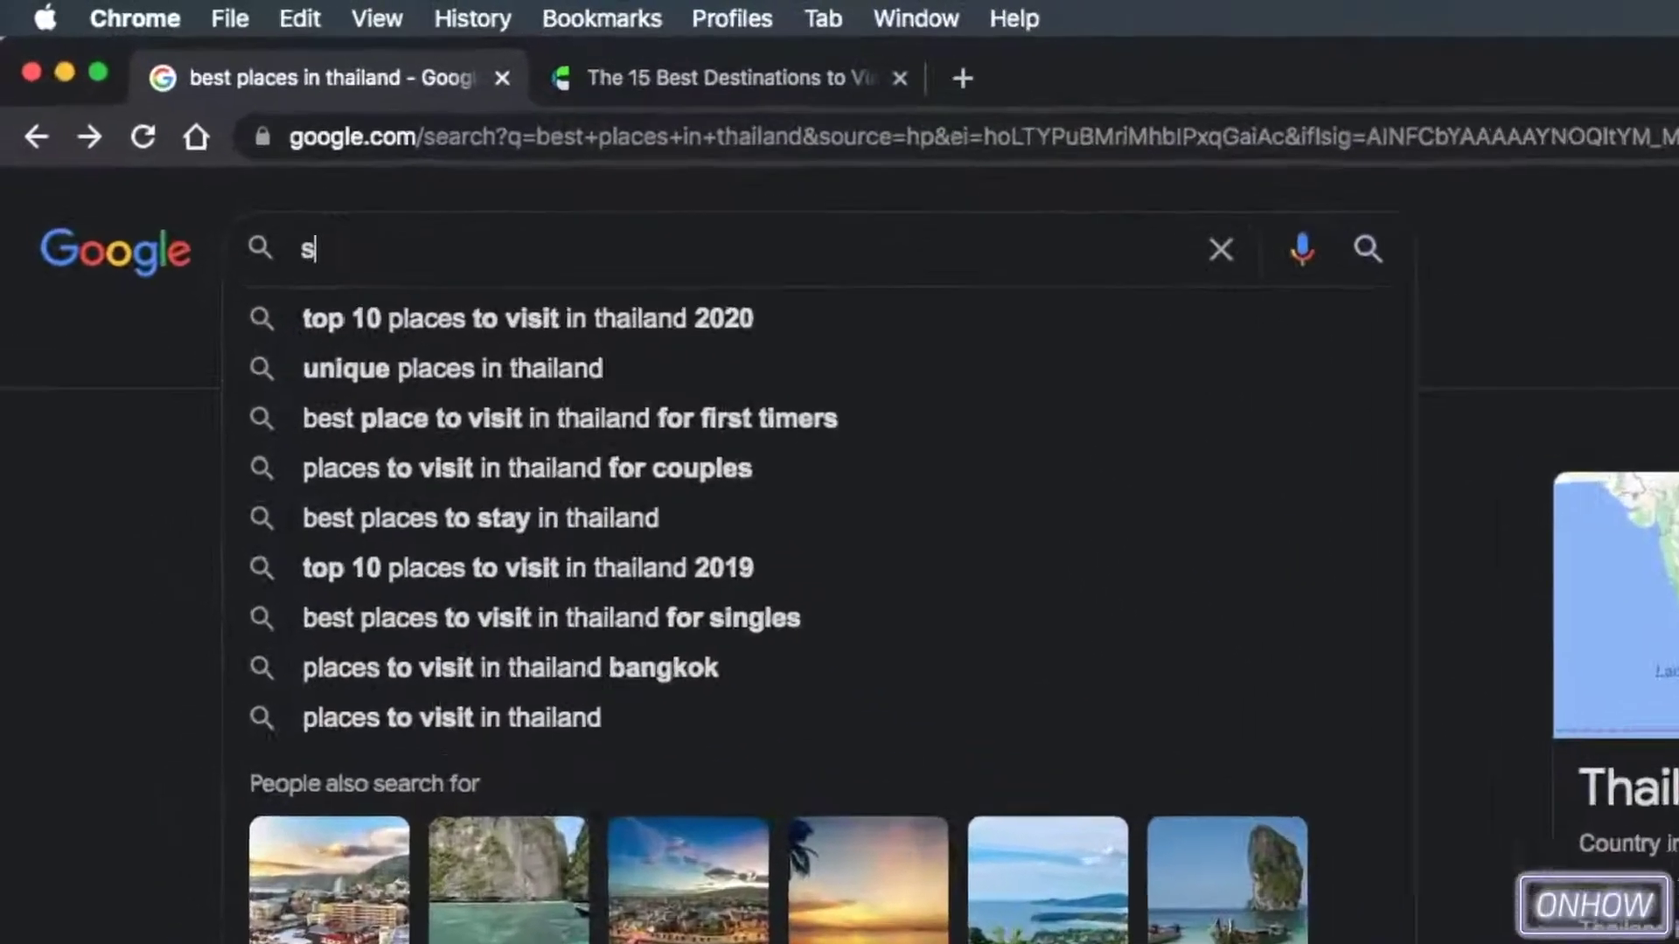
text(ite:th)
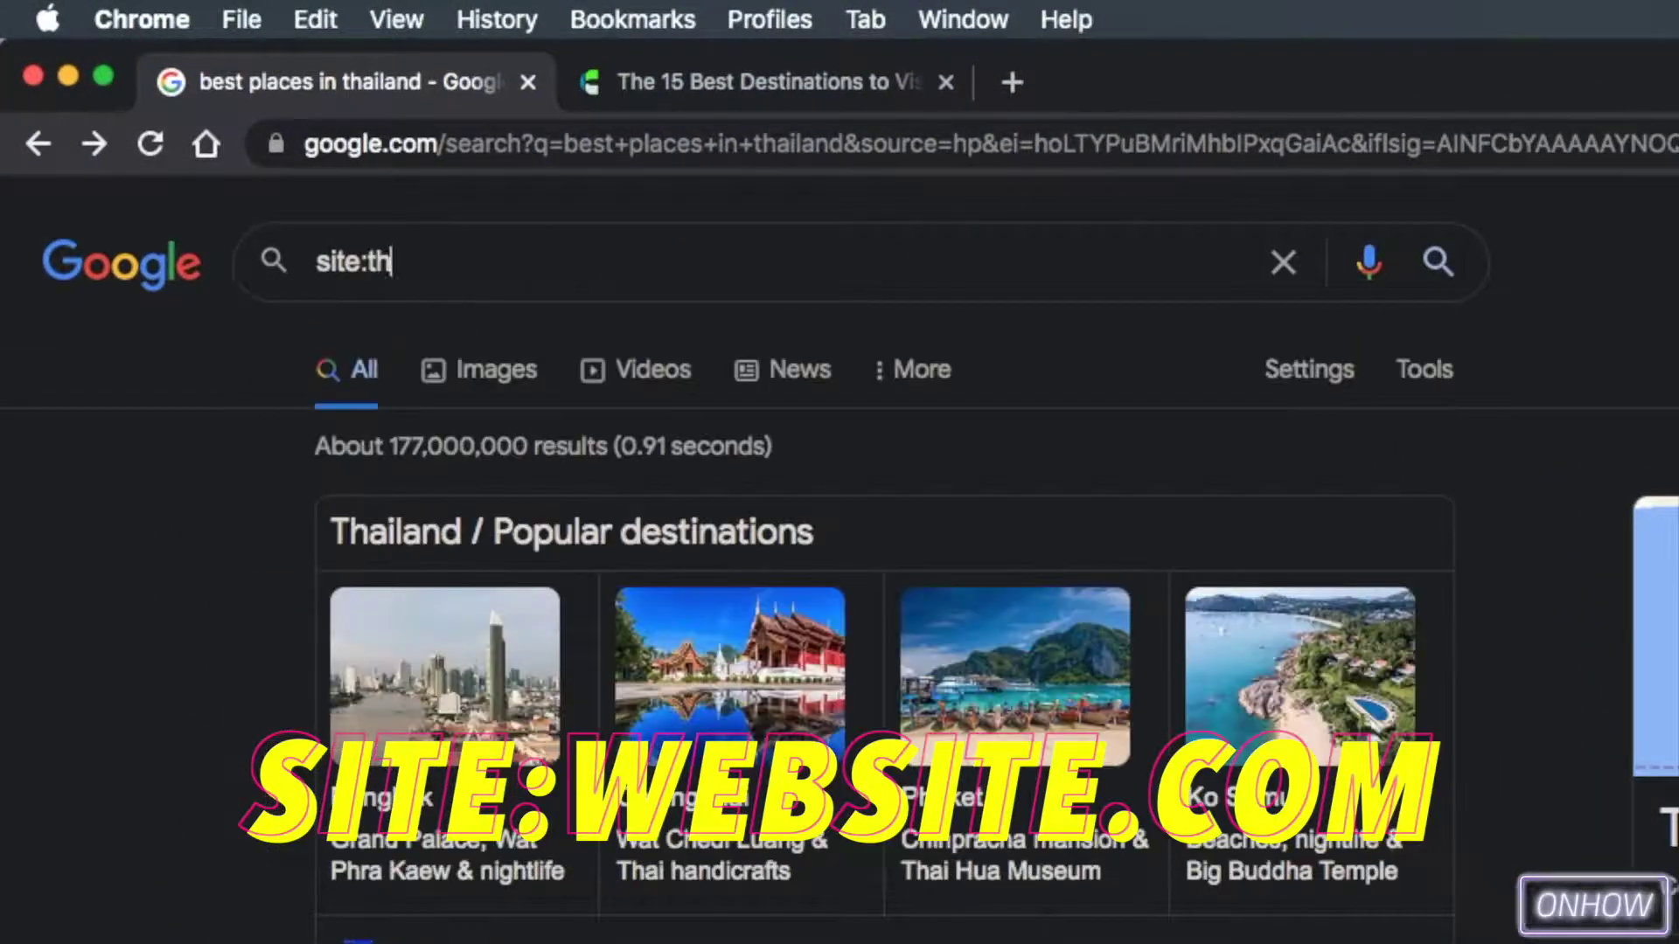
text(ecultur)
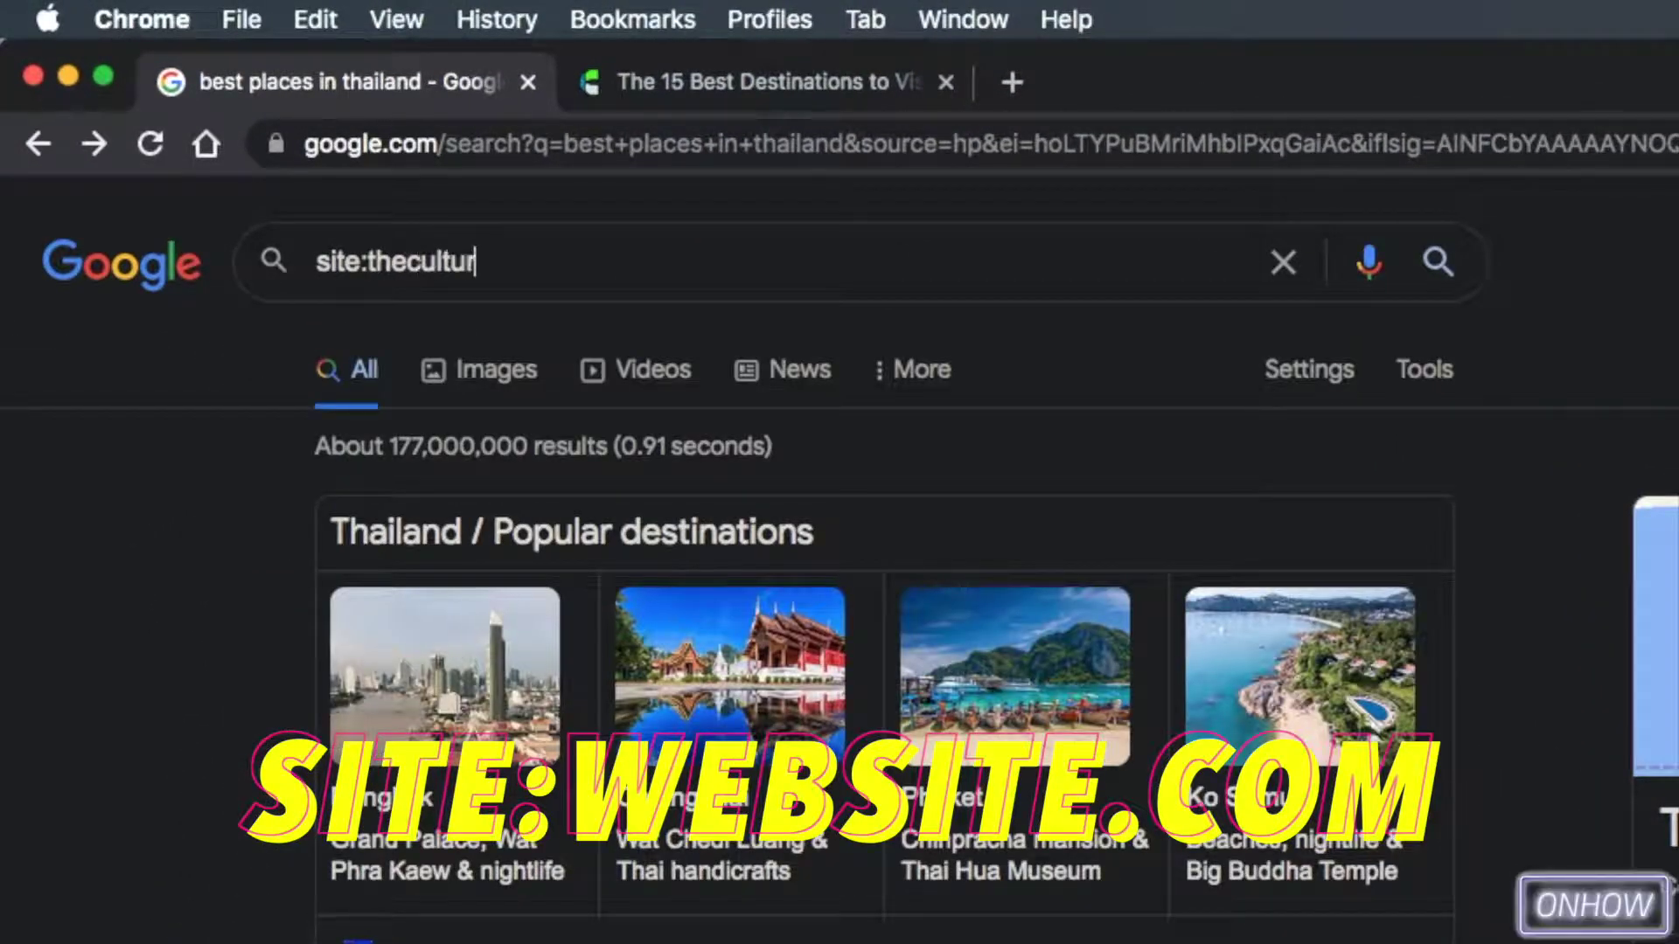
text(etrip)
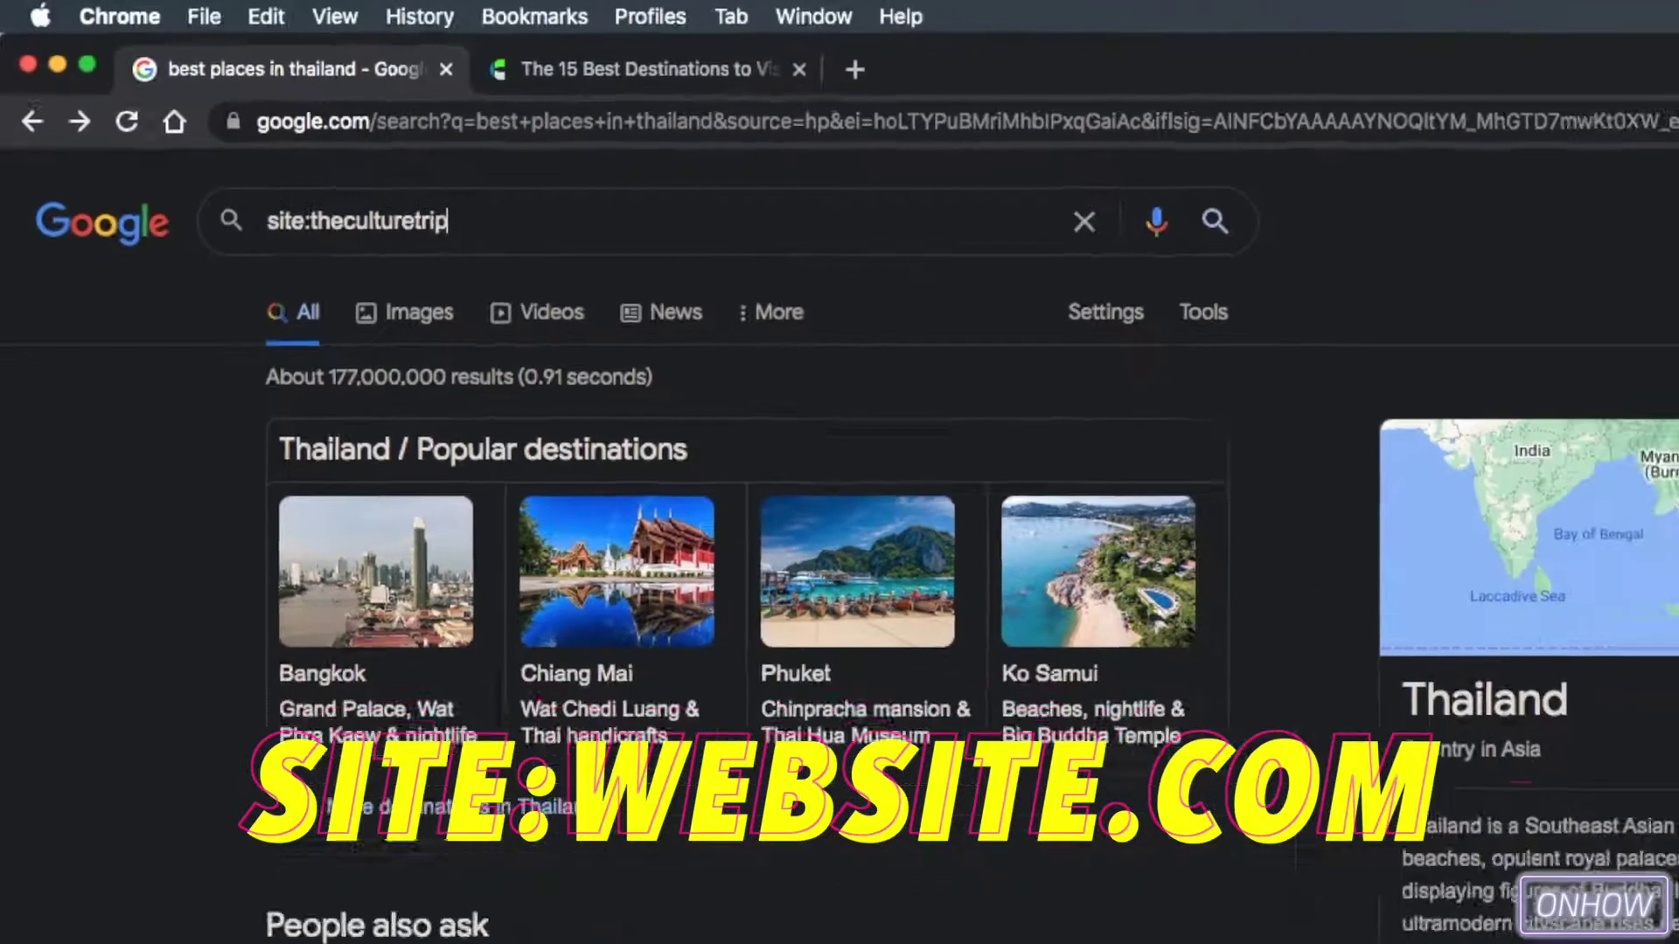
text(.com)
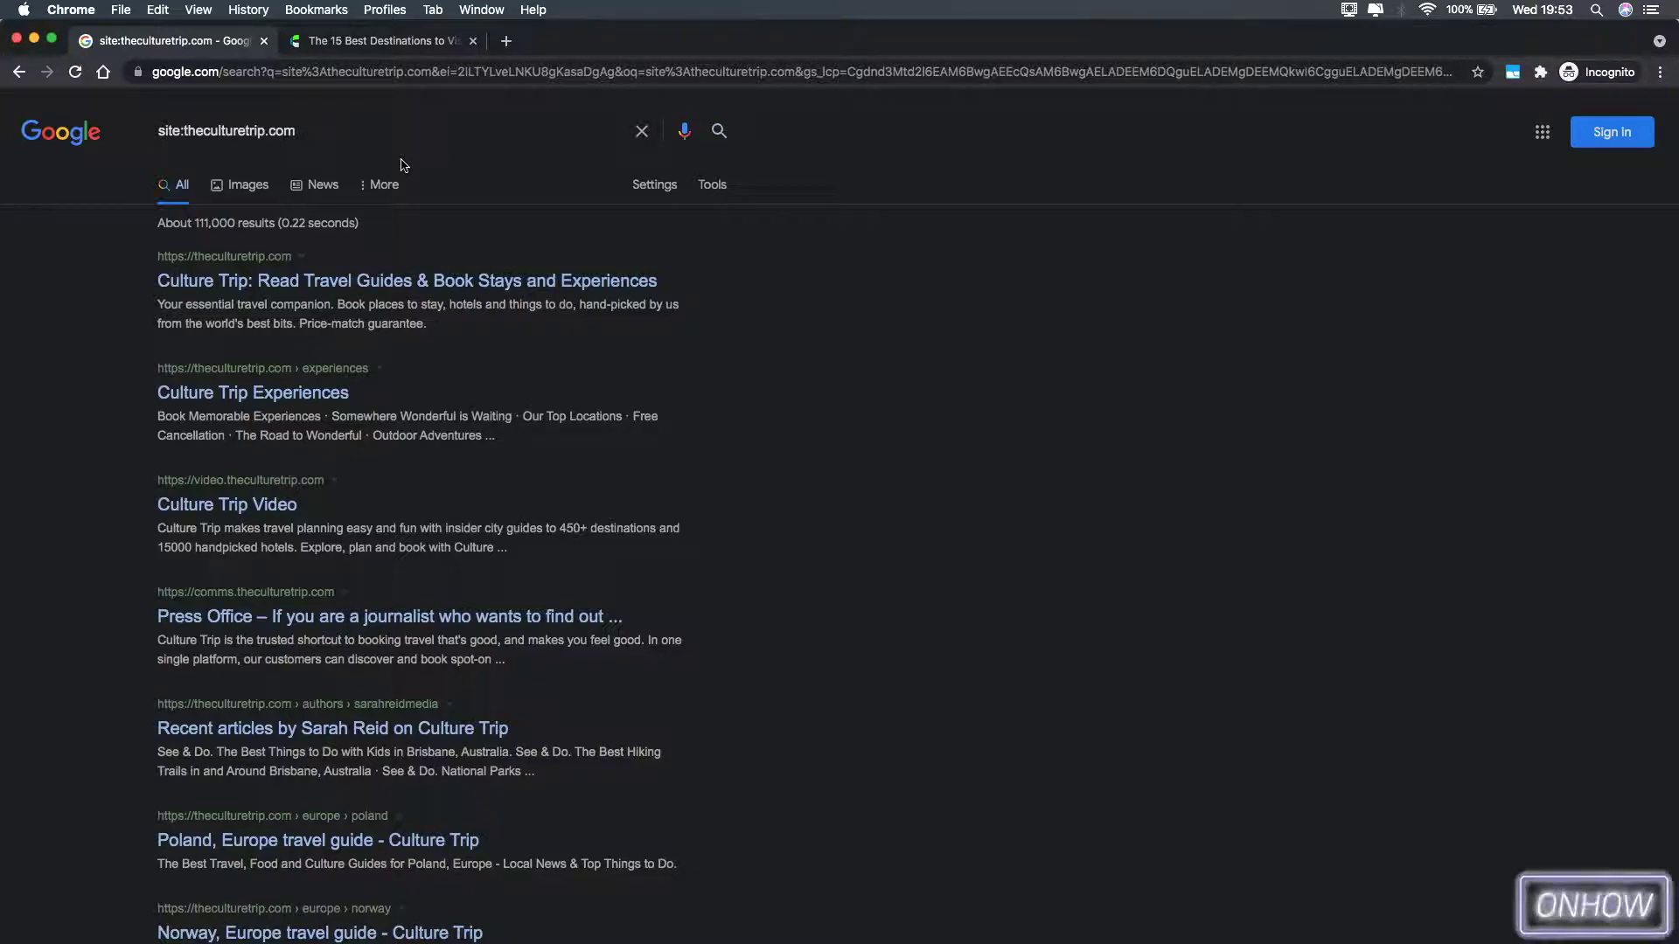
click(882, 74)
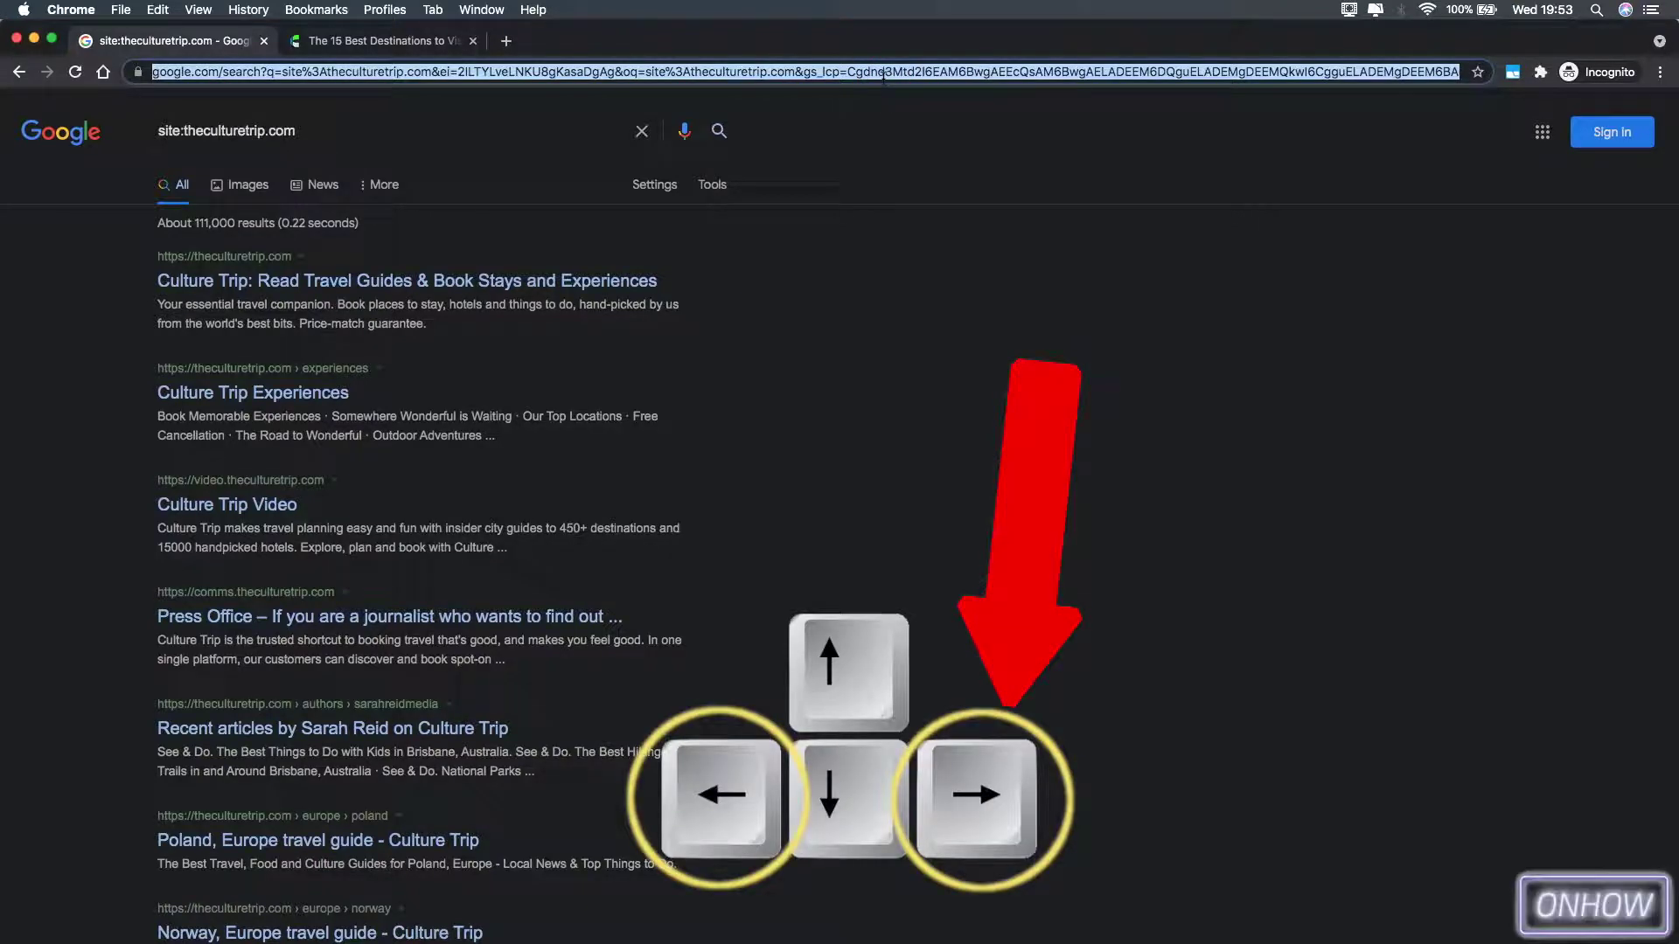
- Append &as_qdr=y15 to the results URL to limit results to the past 15 years
key(Right)
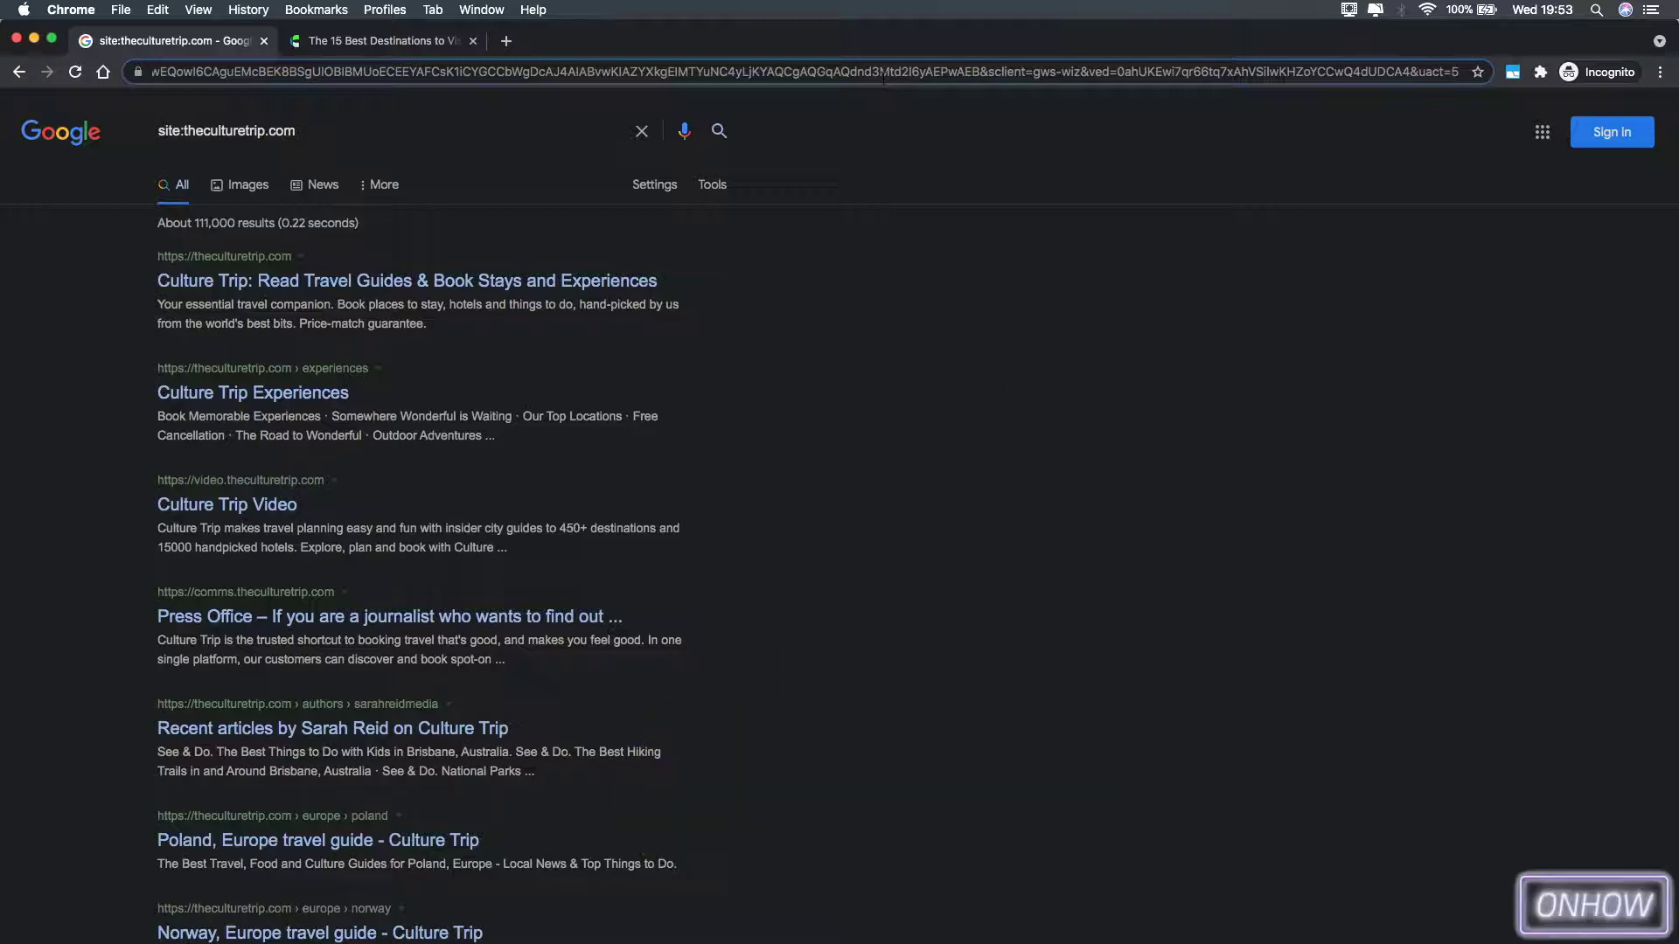
text(&as_qdr=y15)
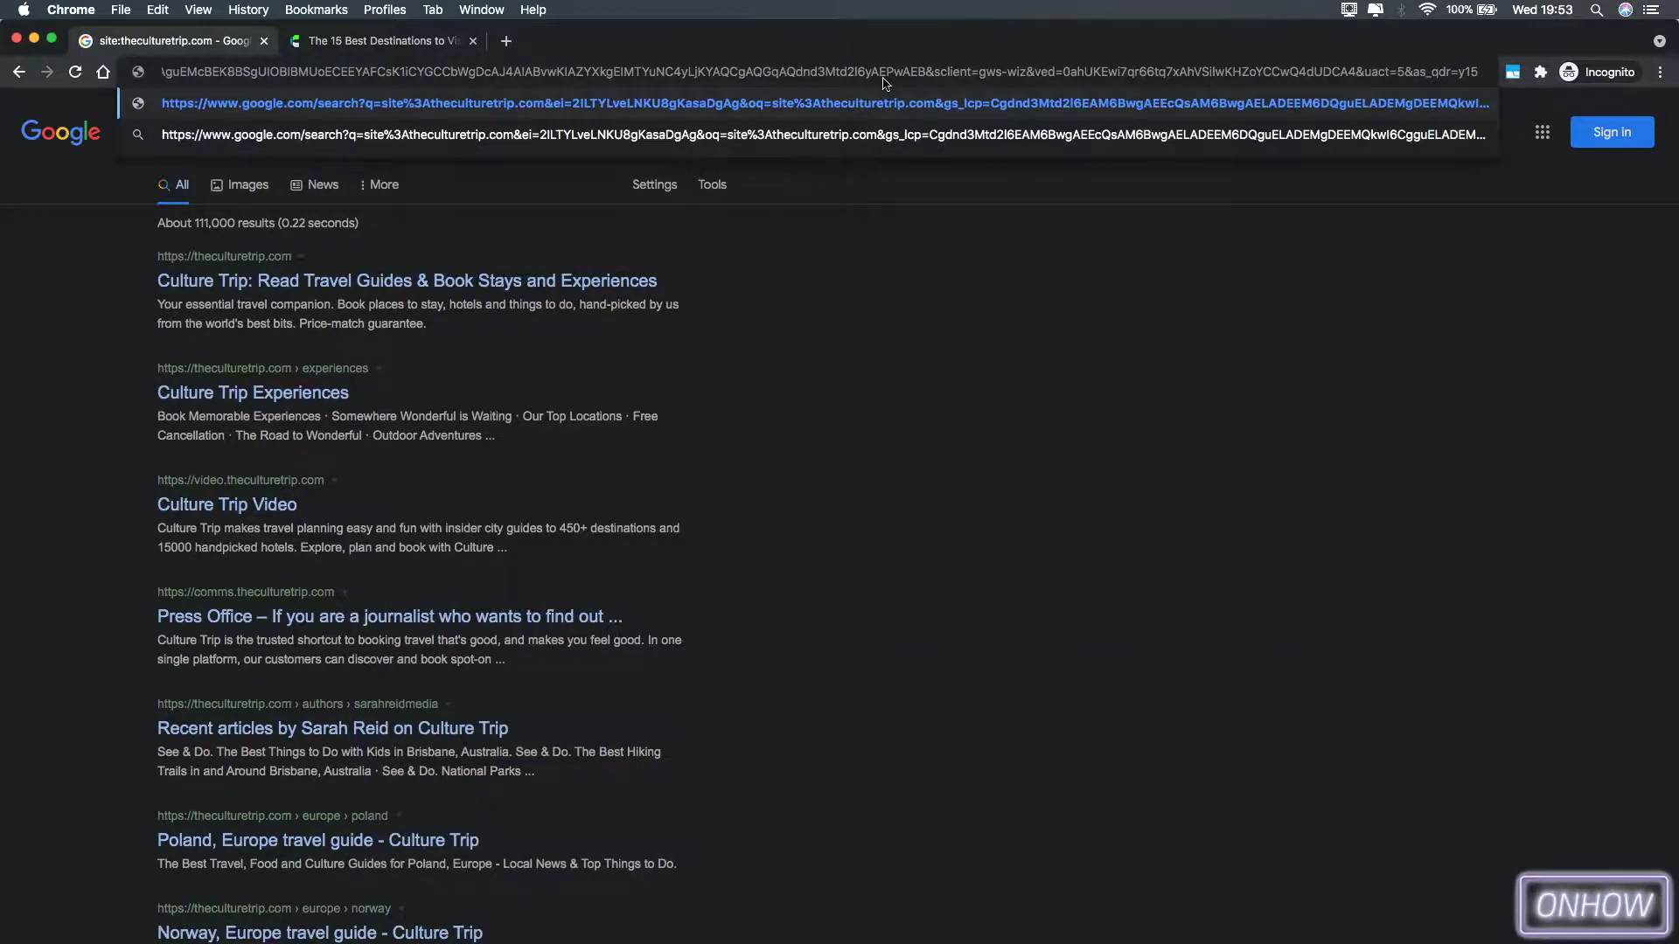
key(Return)
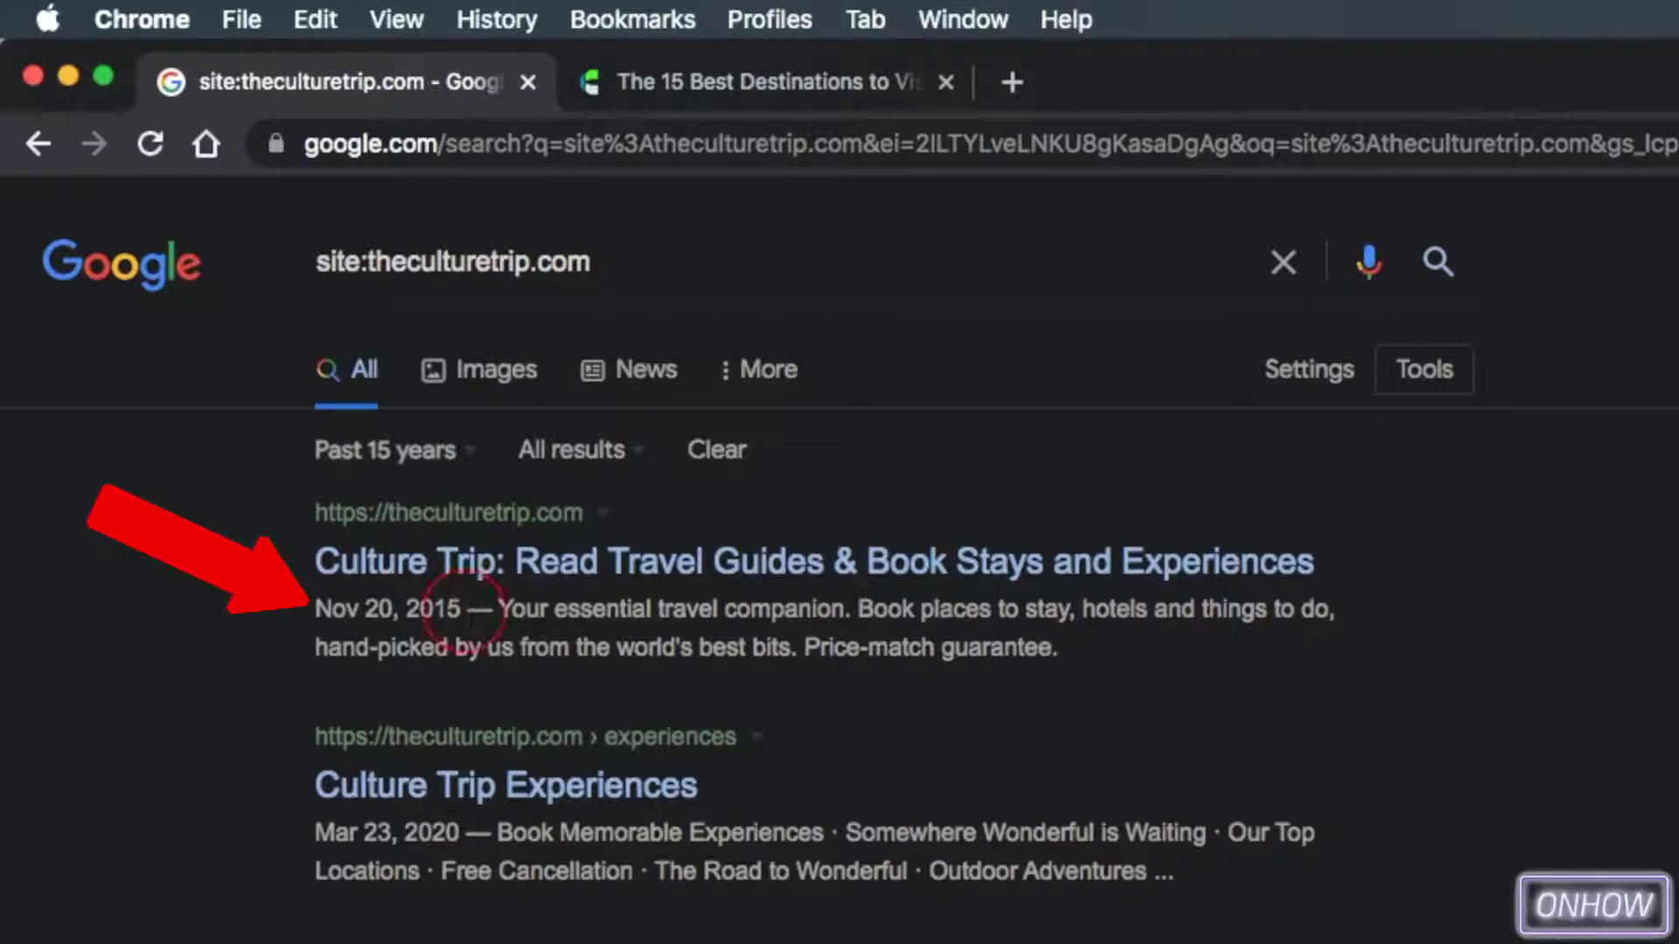
- Highlight the Nov 20, 2015 date under the first Culture Trip result
drag(462, 609, 306, 608)
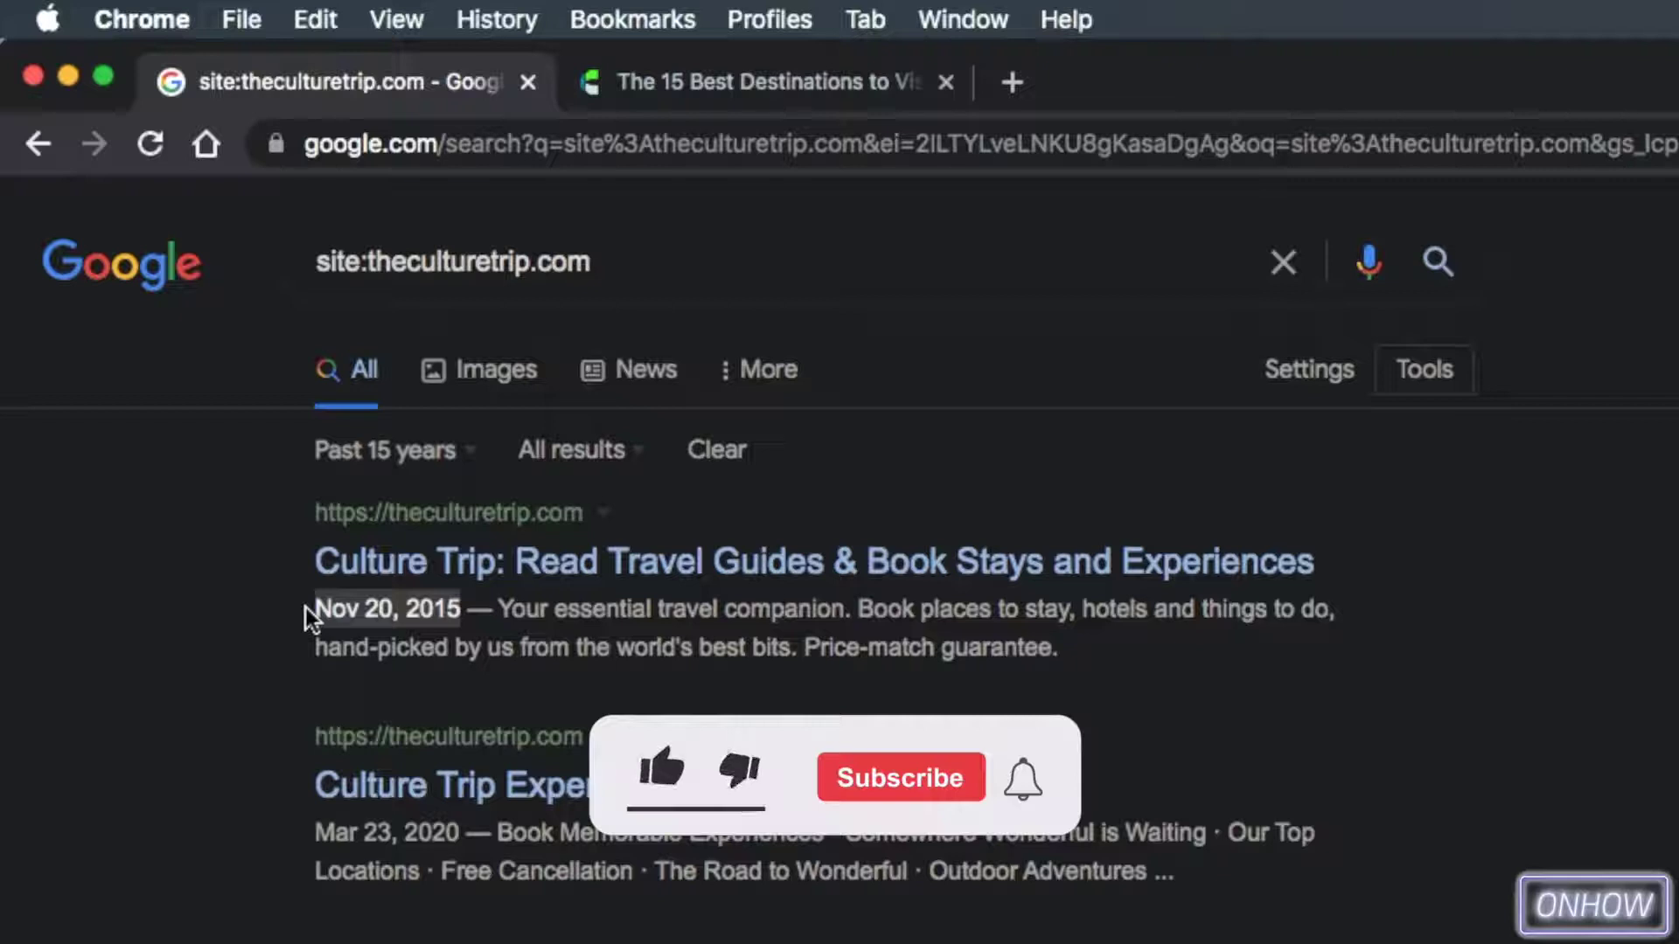